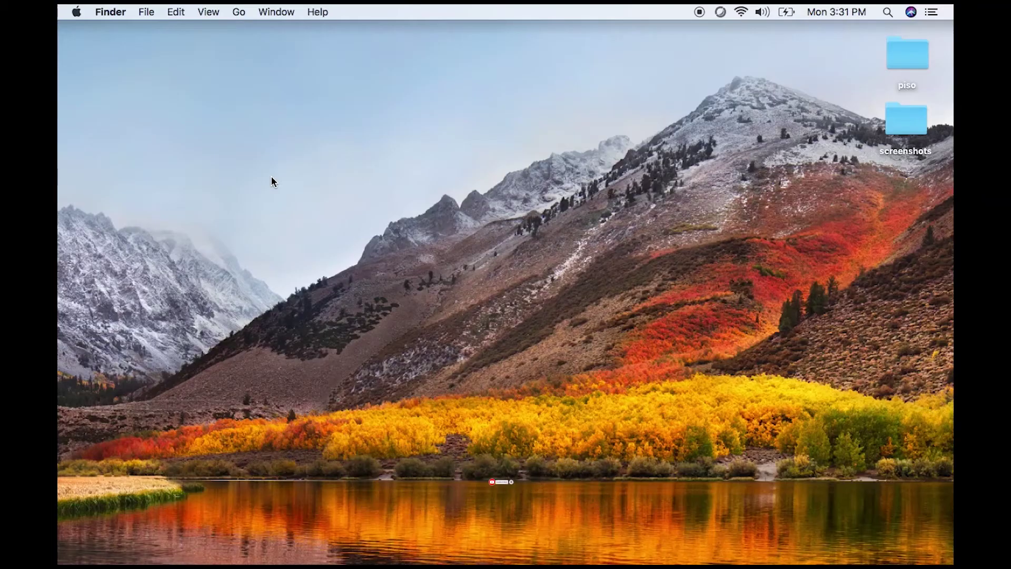
Open QuickTime Player and start a new movie recording.
mouse_move(853, 532)
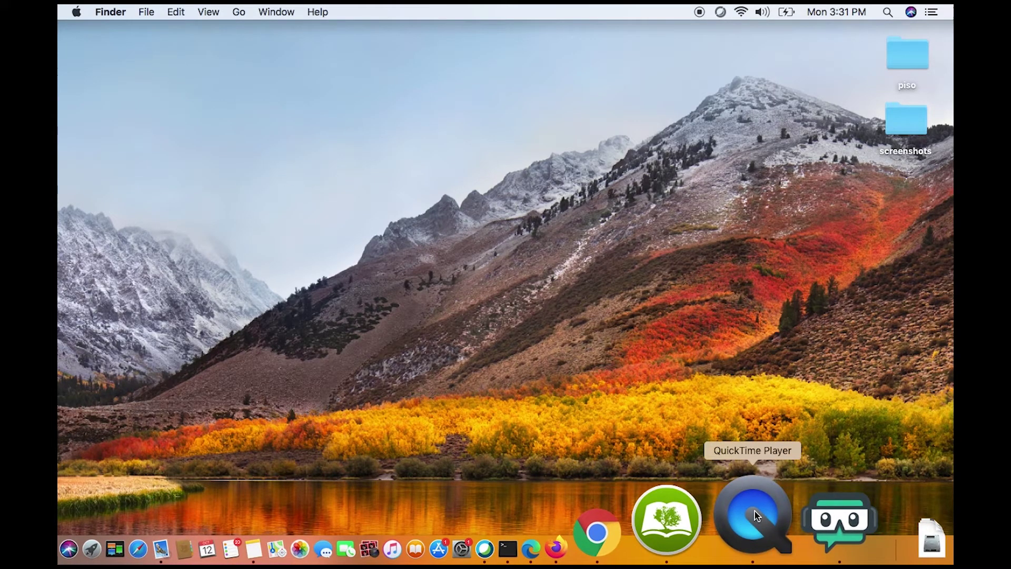
click(754, 510)
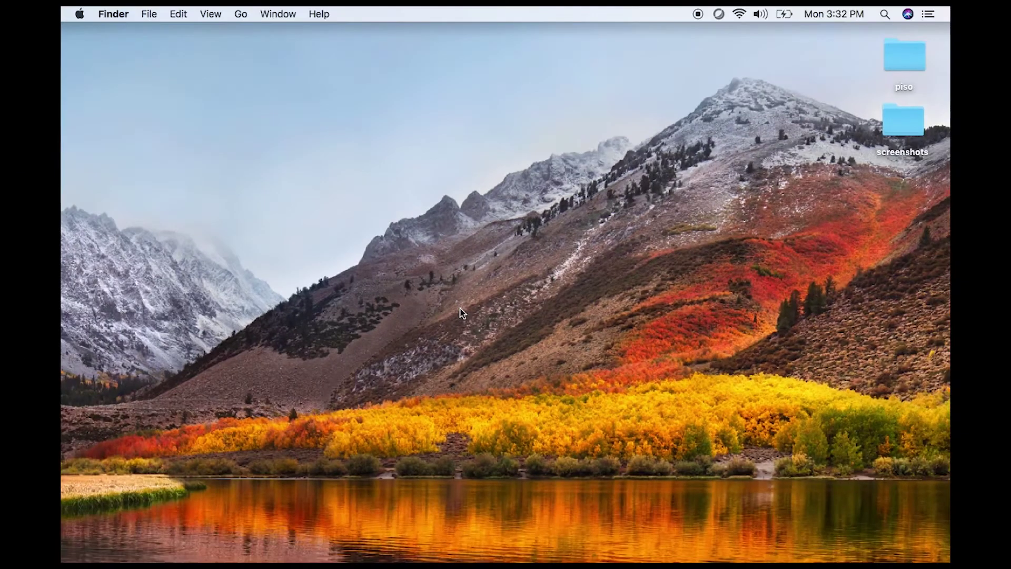
key(super+space)
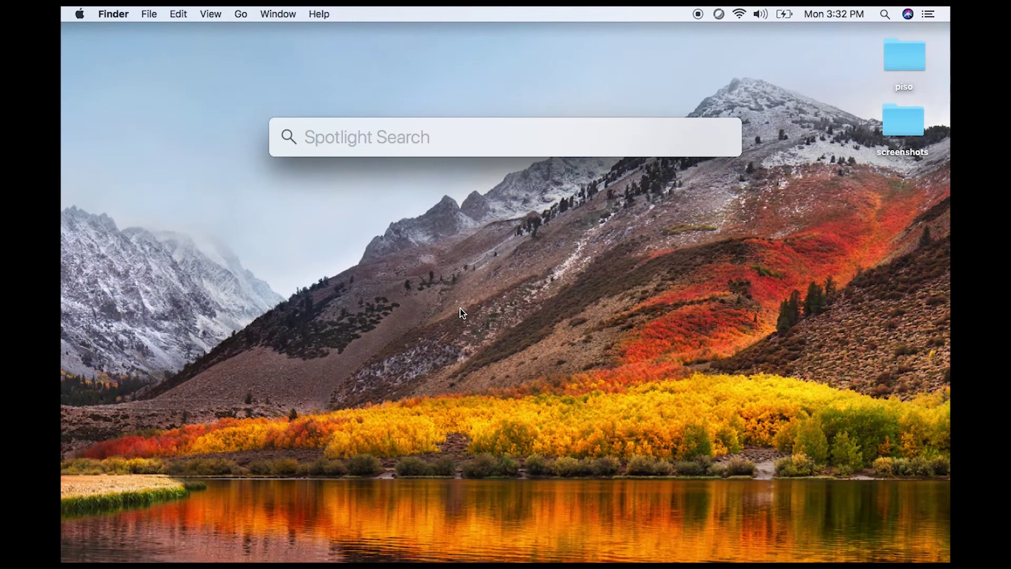
text(quick)
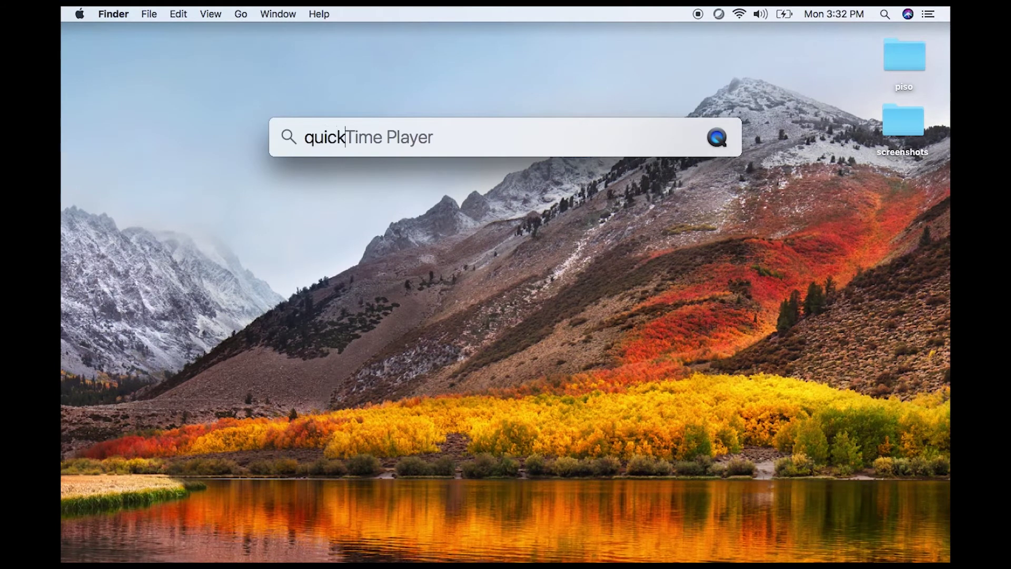
key(Return)
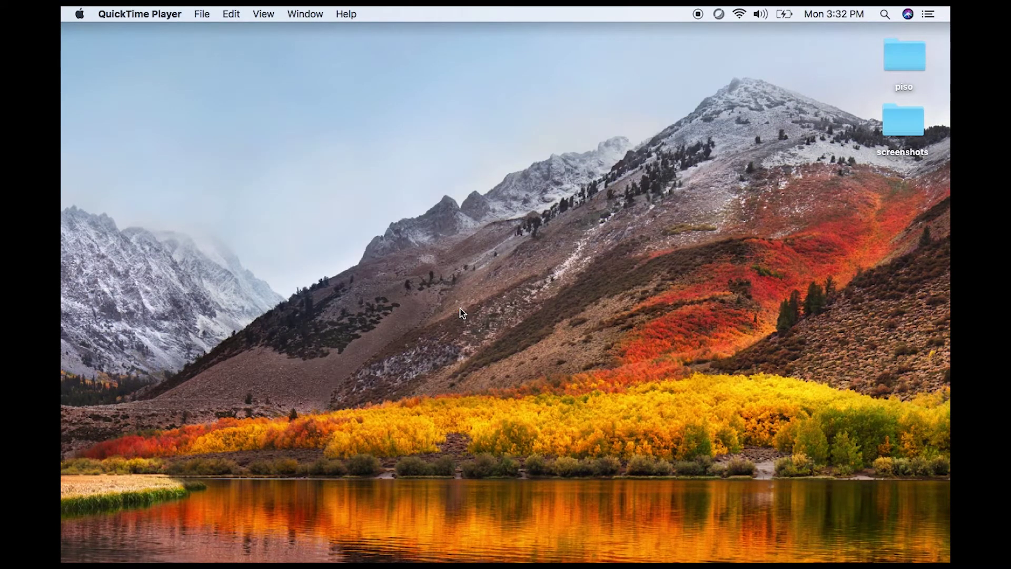
click(202, 14)
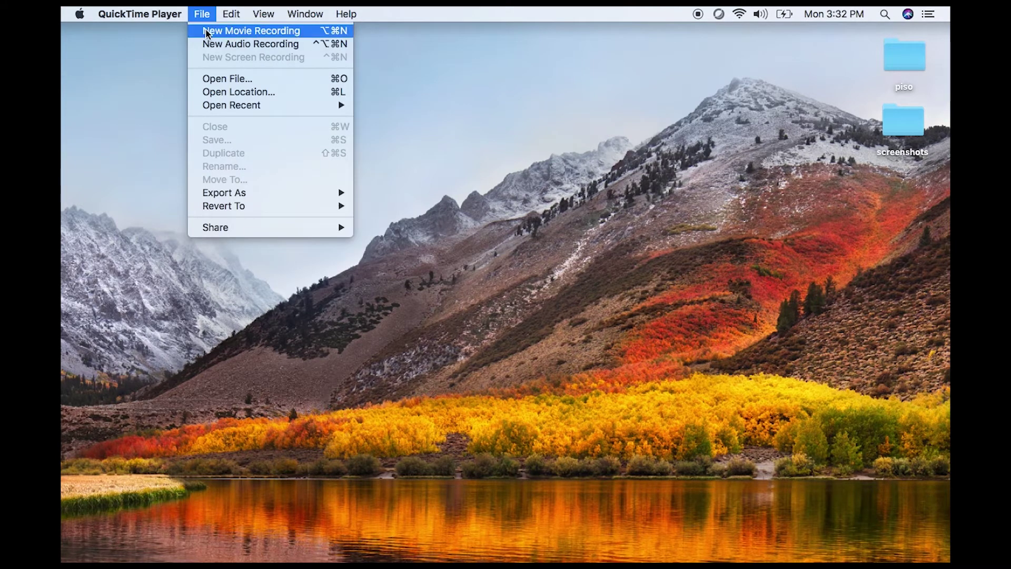
click(206, 32)
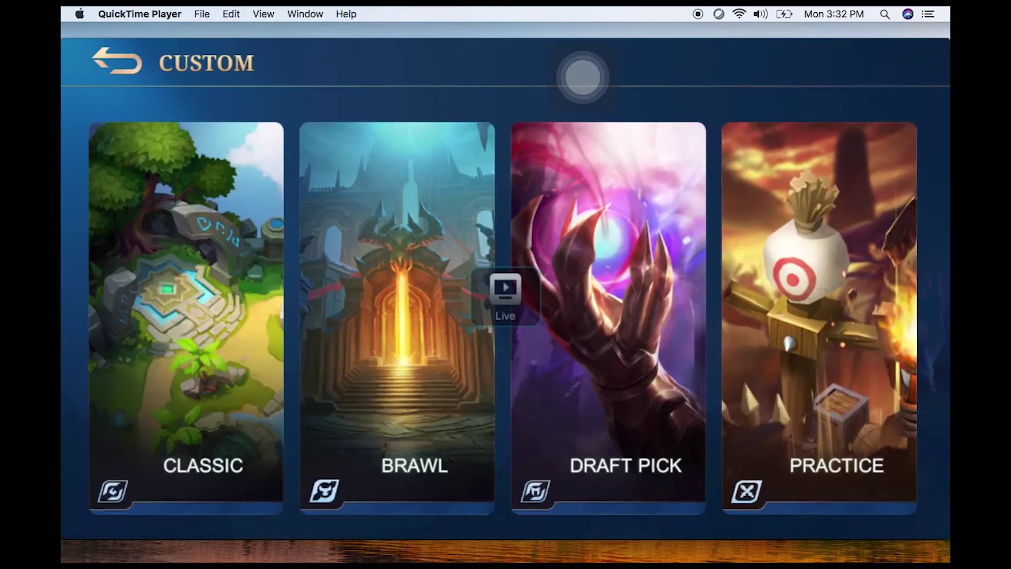
Set the movie recording quality to Maximum and raise the monitoring volume.
mouse_move(377, 225)
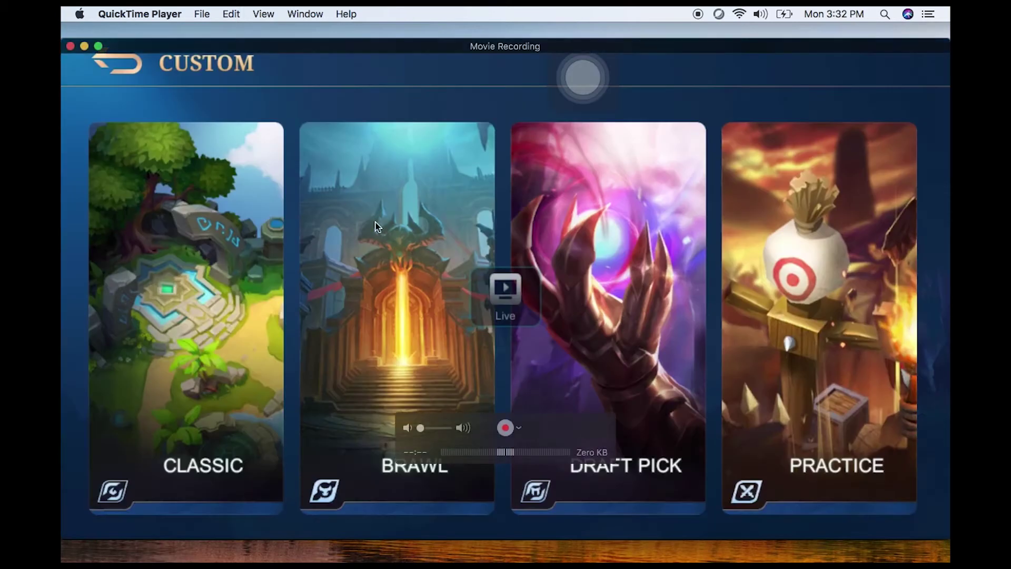
click(518, 429)
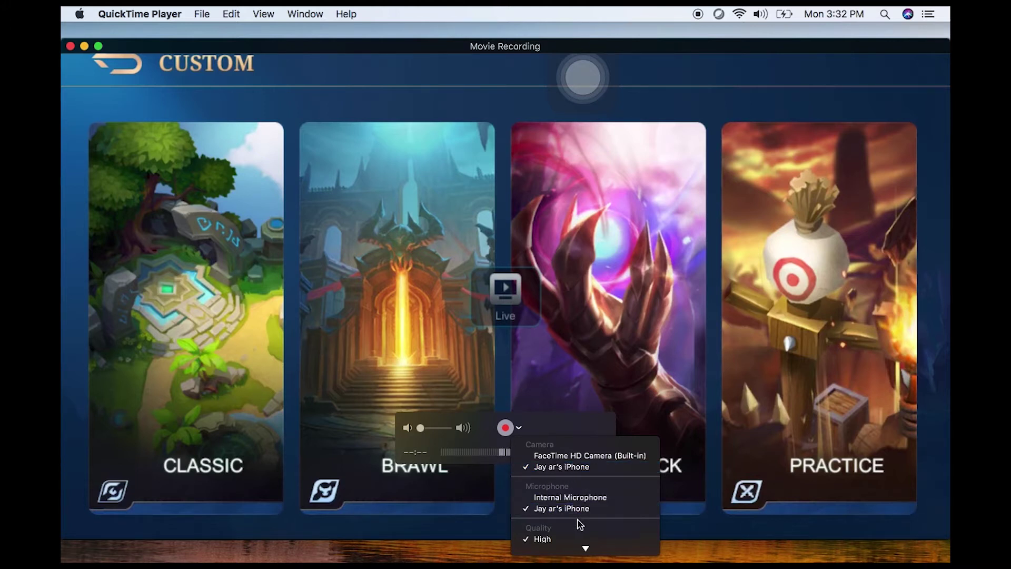
mouse_move(584, 548)
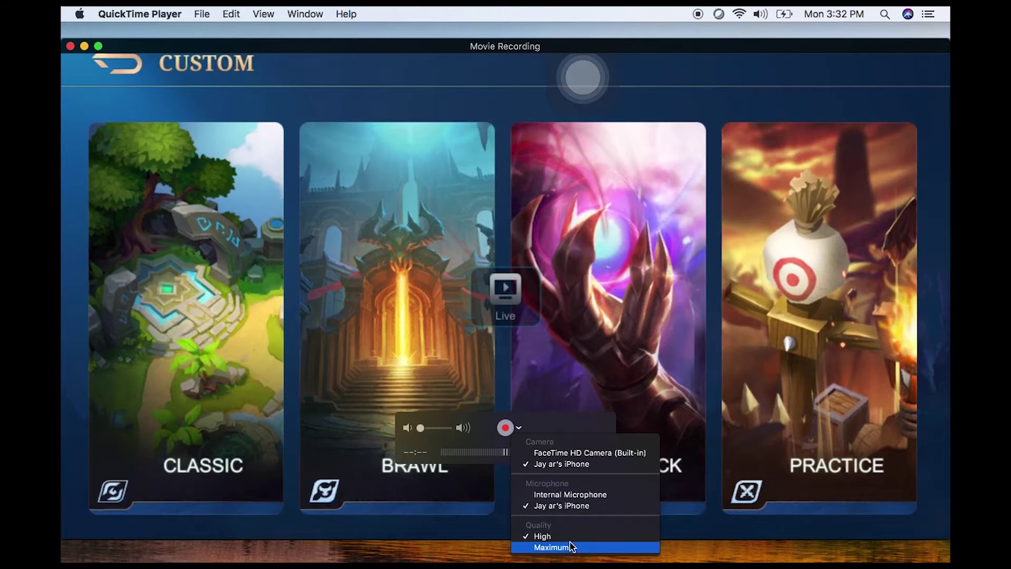
click(571, 546)
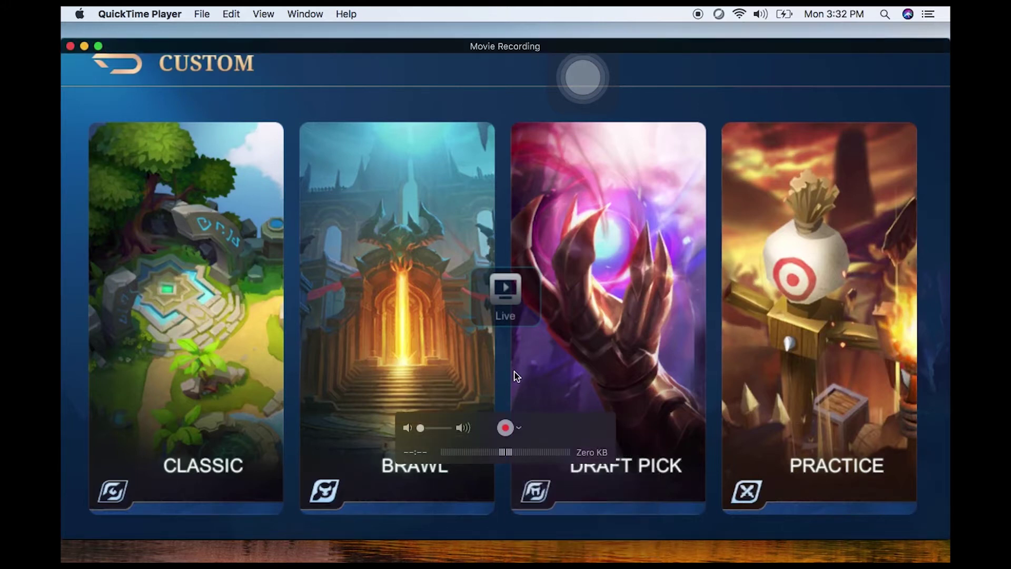
click(449, 427)
click(505, 428)
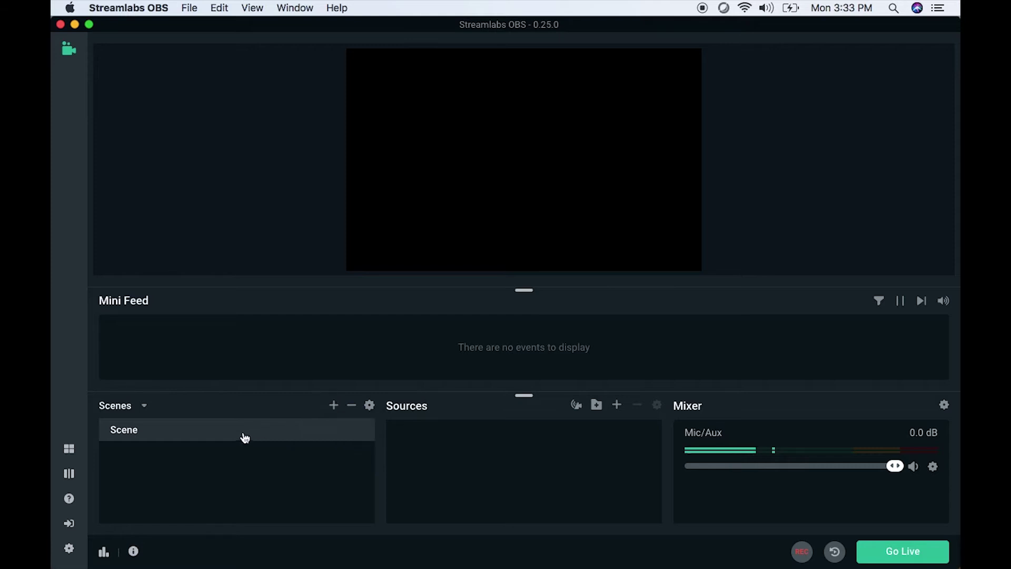
In Streamlabs OBS, add a Window Capture source named Phone to the scene.
click(616, 405)
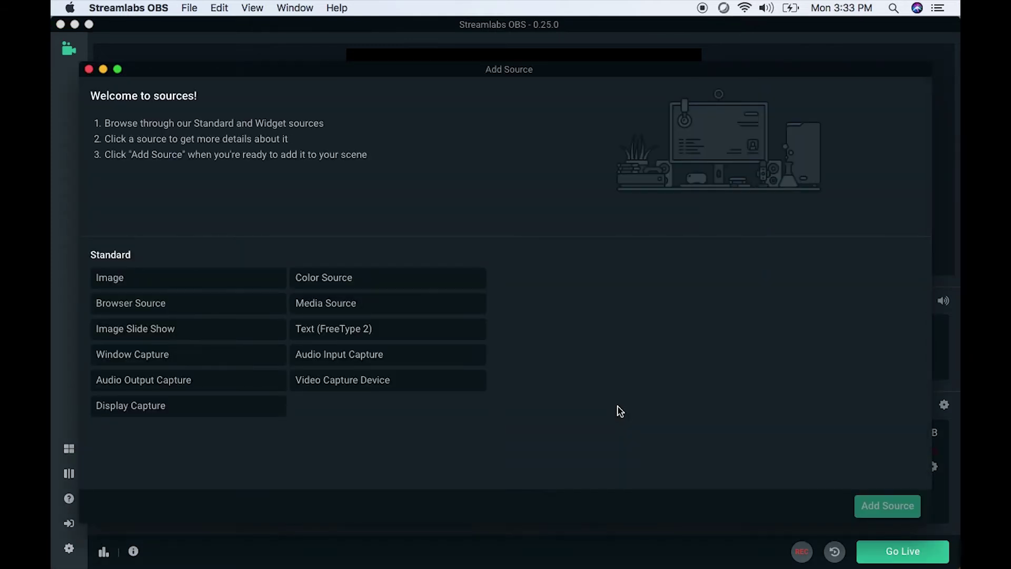
click(207, 367)
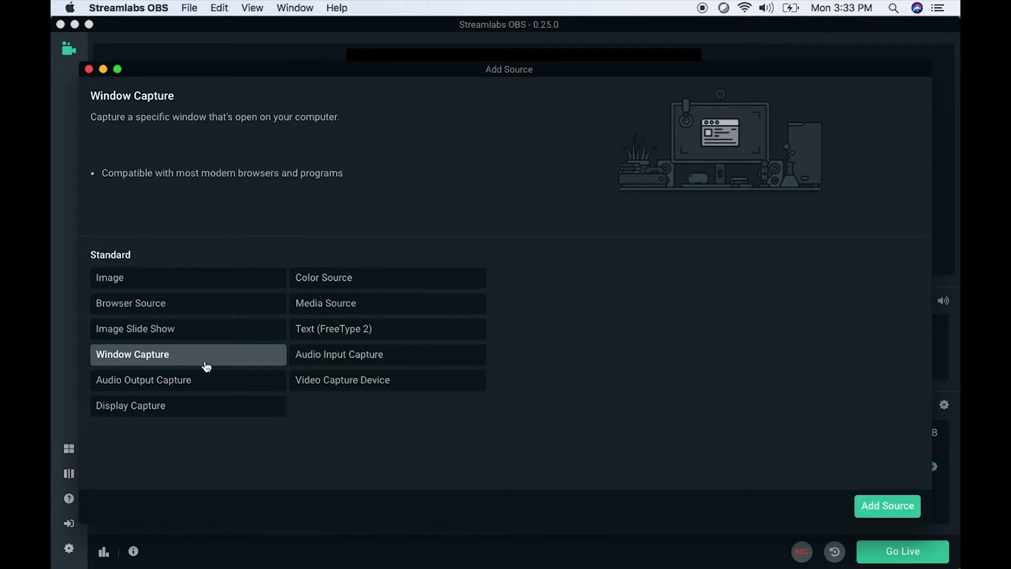
click(885, 506)
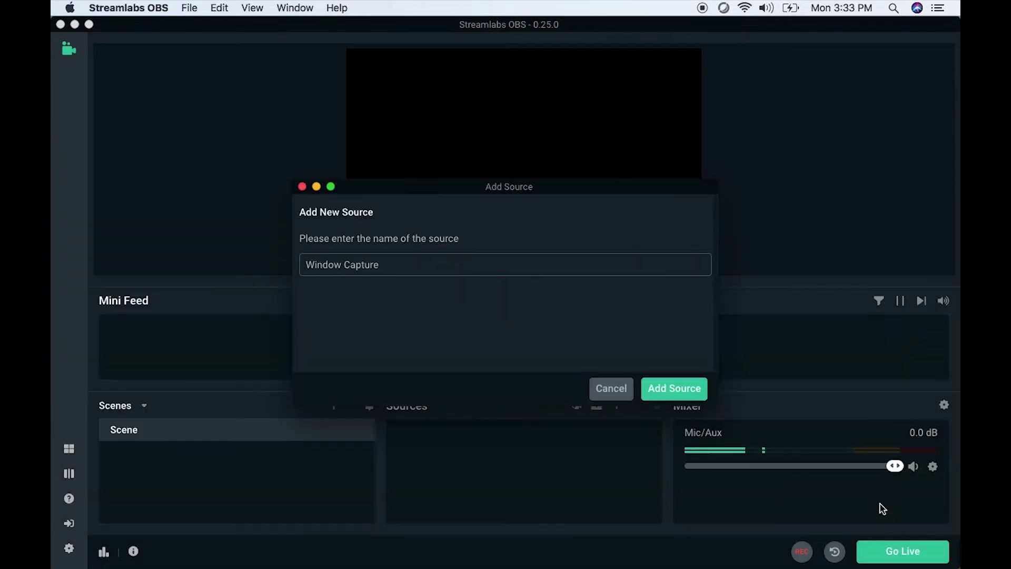
click(489, 264)
key(super+a)
key(BackSpace)
text(Phone)
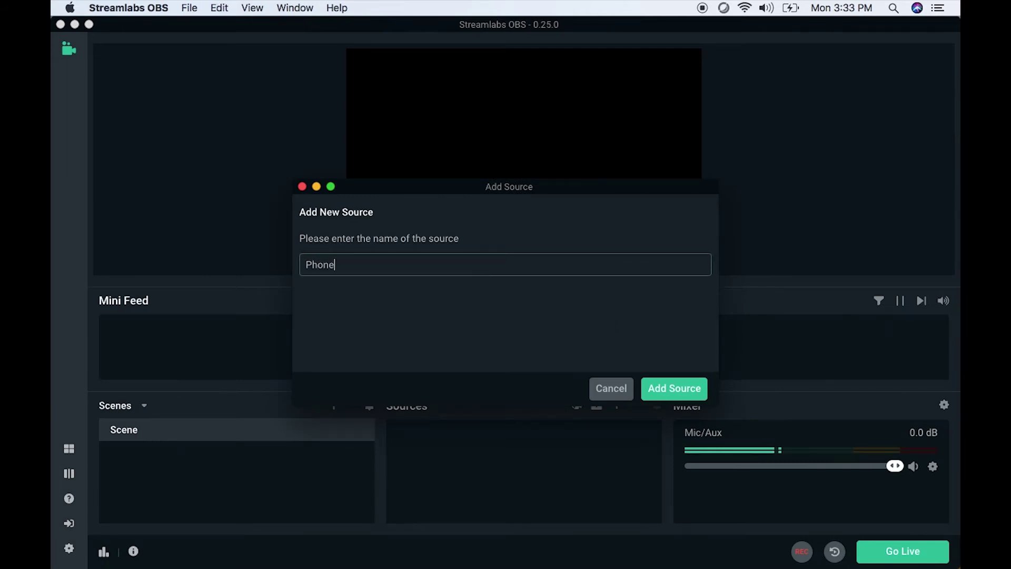
click(667, 388)
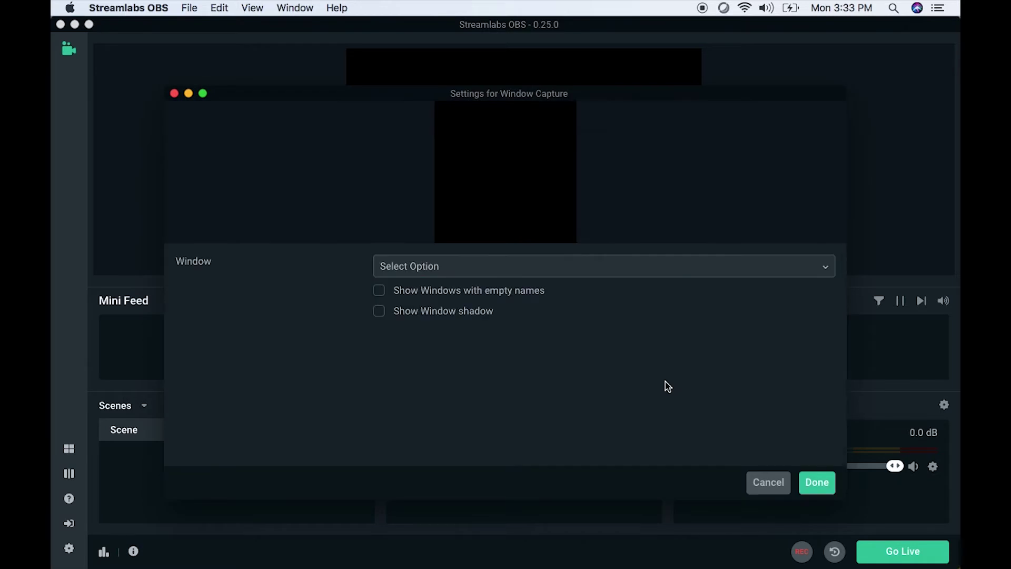
Capture the QuickTime Player Movie Recording window, with windows with empty names and the window shadow shown.
click(425, 291)
click(422, 311)
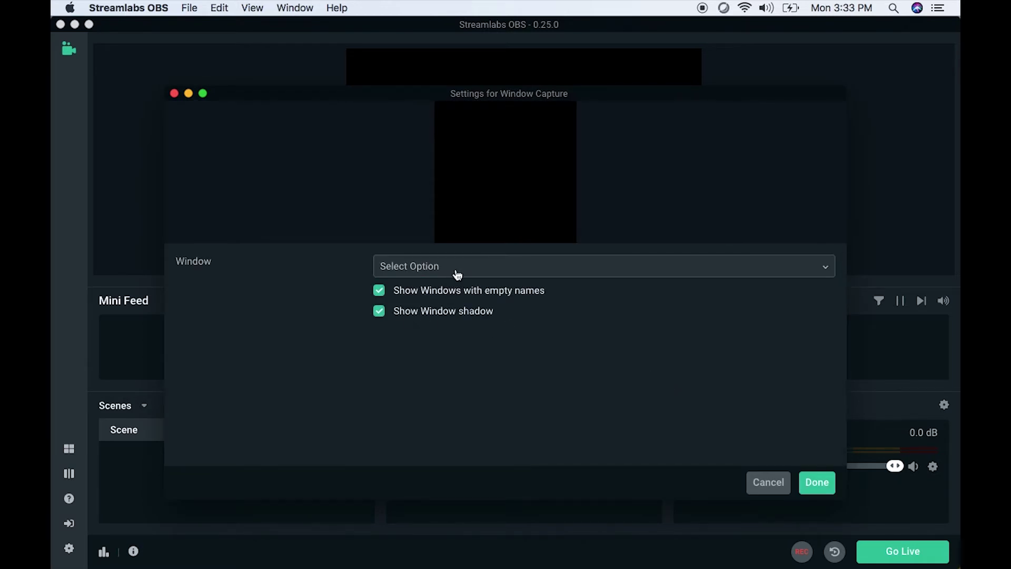
click(456, 271)
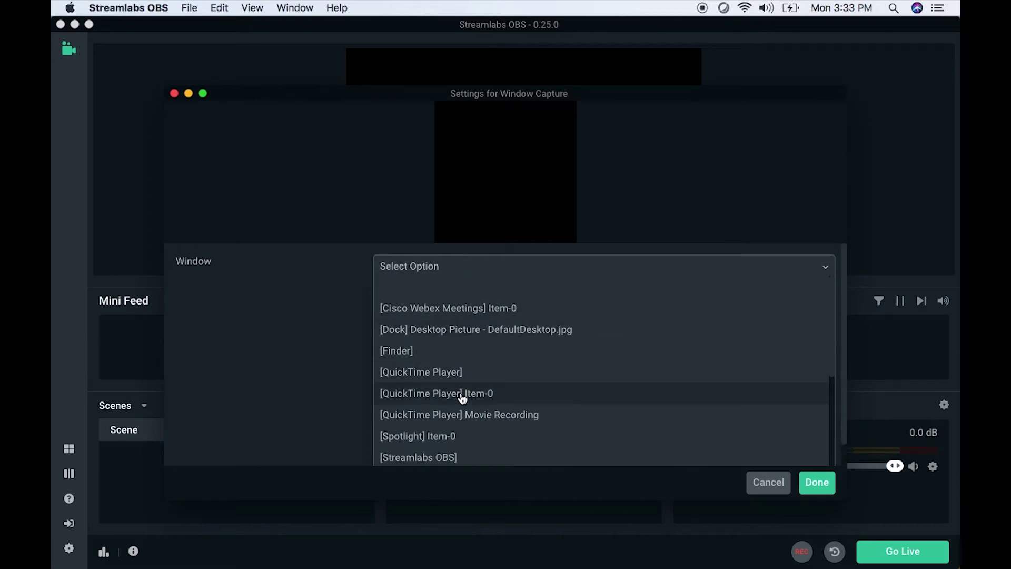
click(463, 414)
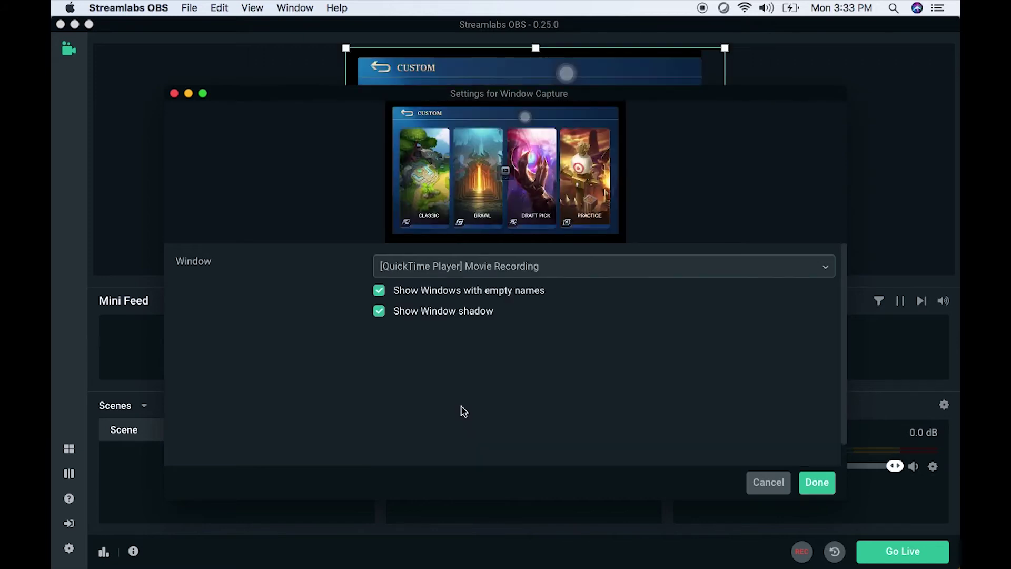
click(828, 487)
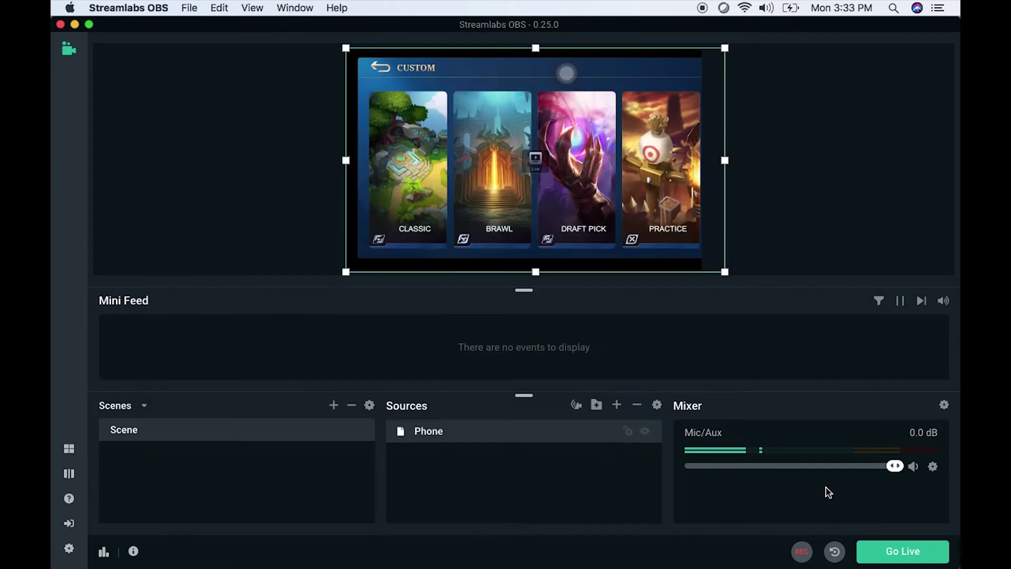
Resize the Phone source in the preview and fit it to the screen.
drag(724, 273, 738, 282)
click(764, 223)
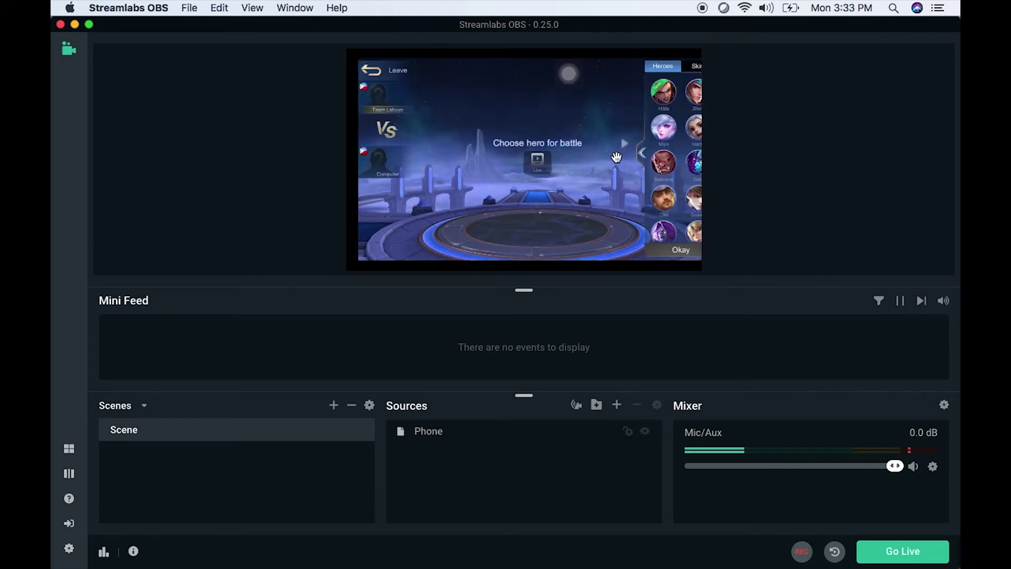
click(616, 157)
right_click(622, 162)
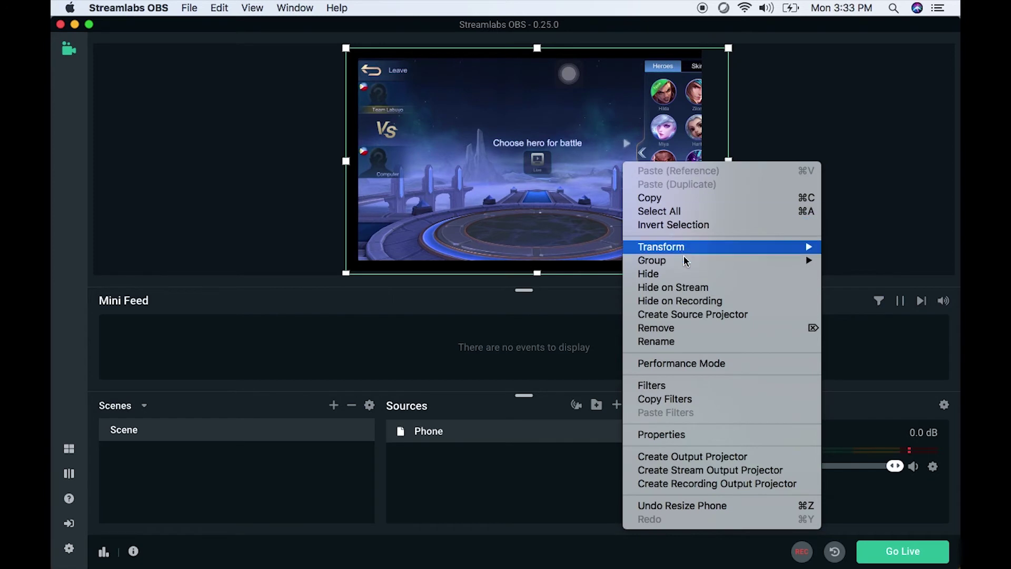
mouse_move(684, 247)
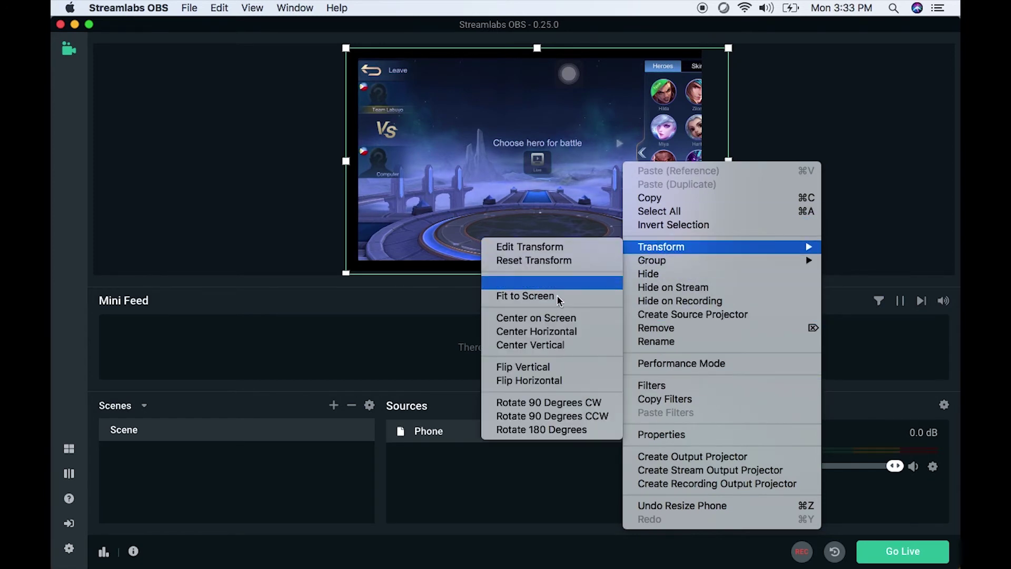
click(539, 295)
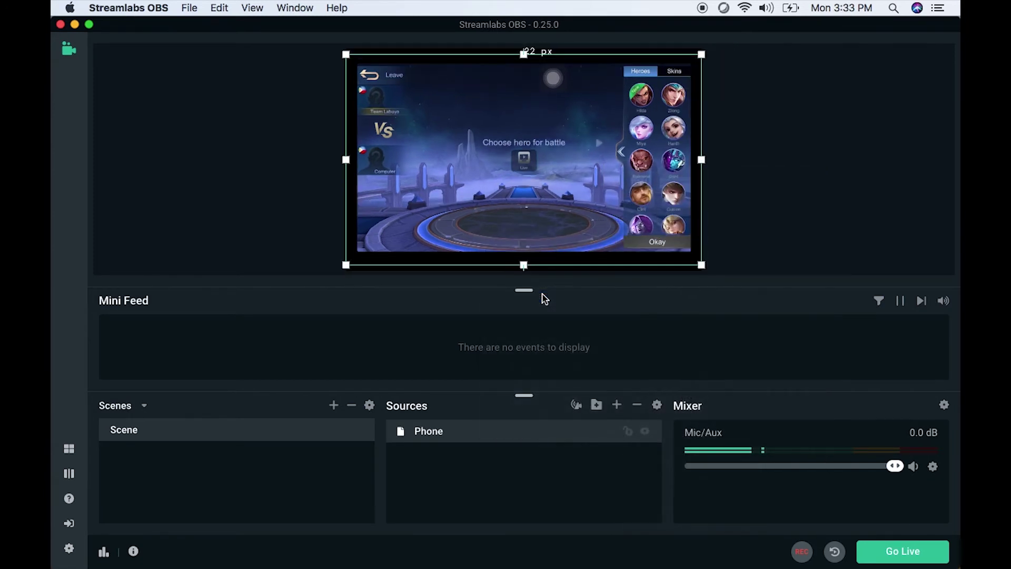
click(219, 143)
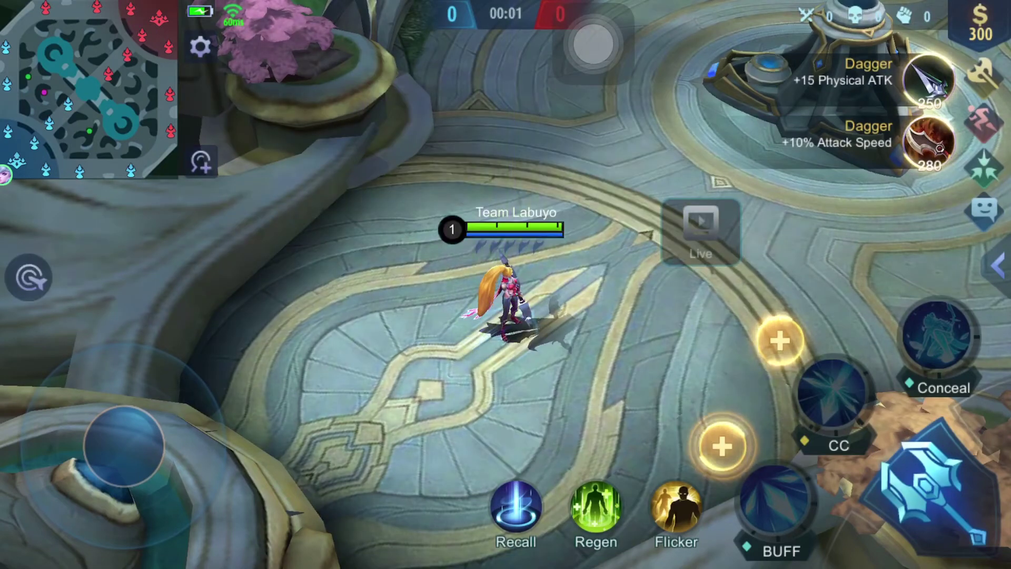
click(721, 446)
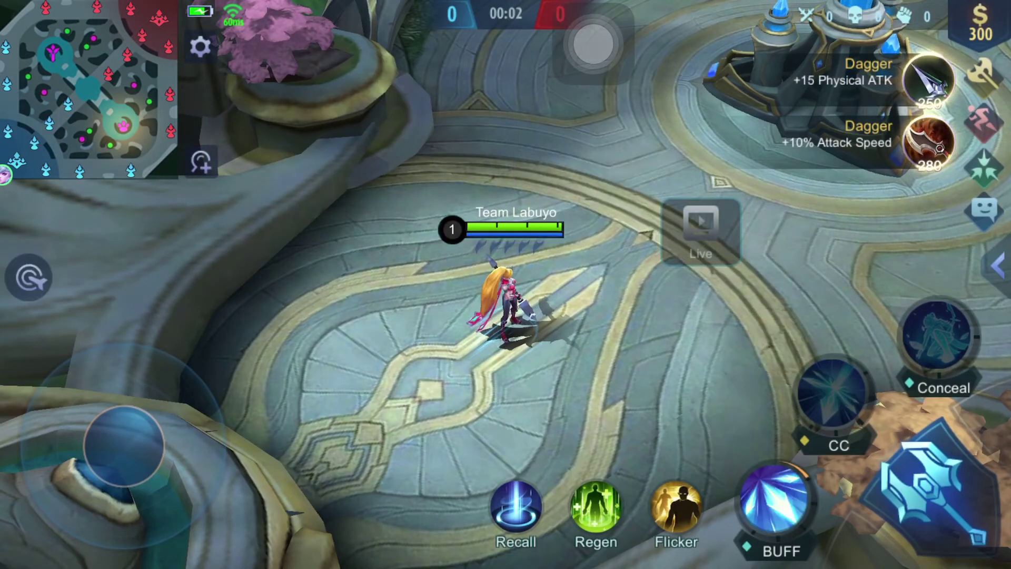
click(929, 80)
drag(124, 445, 199, 351)
click(773, 498)
click(929, 485)
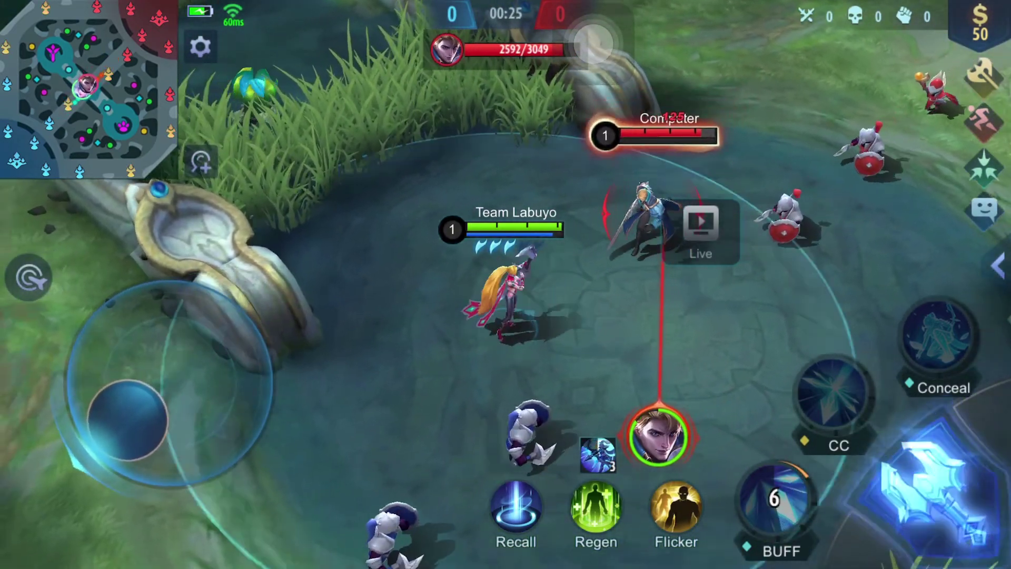
drag(128, 420, 129, 421)
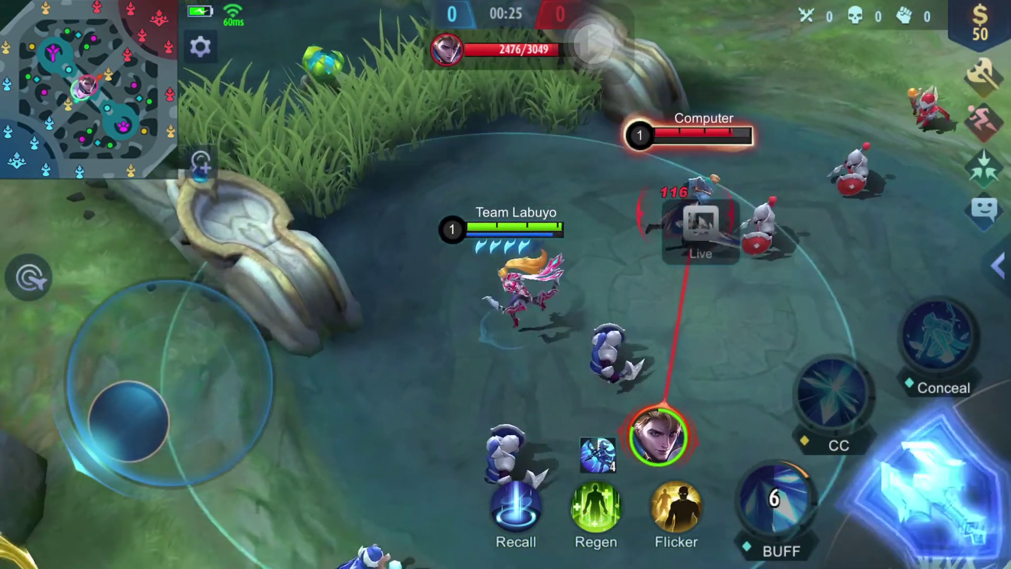
drag(203, 389, 205, 388)
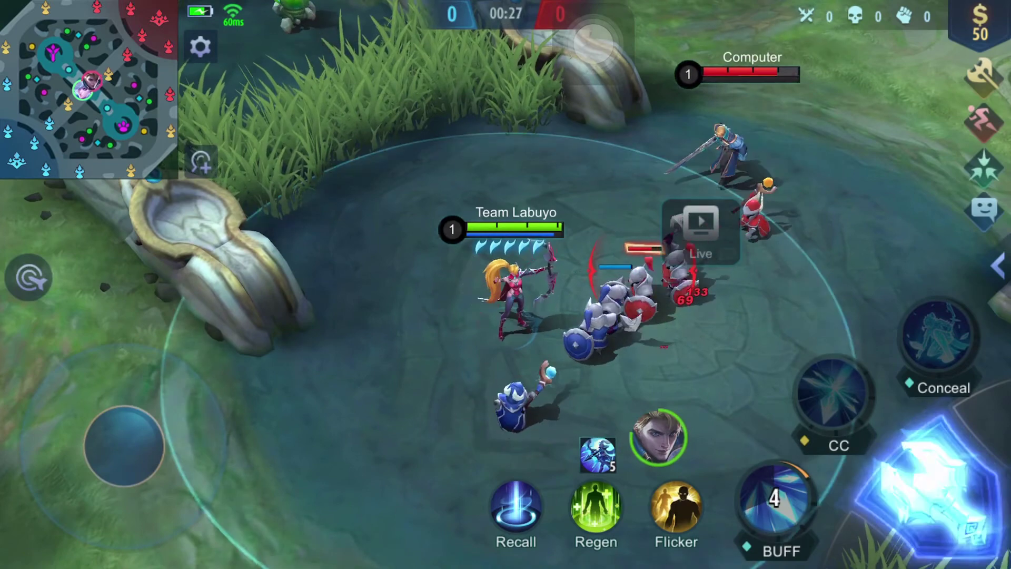